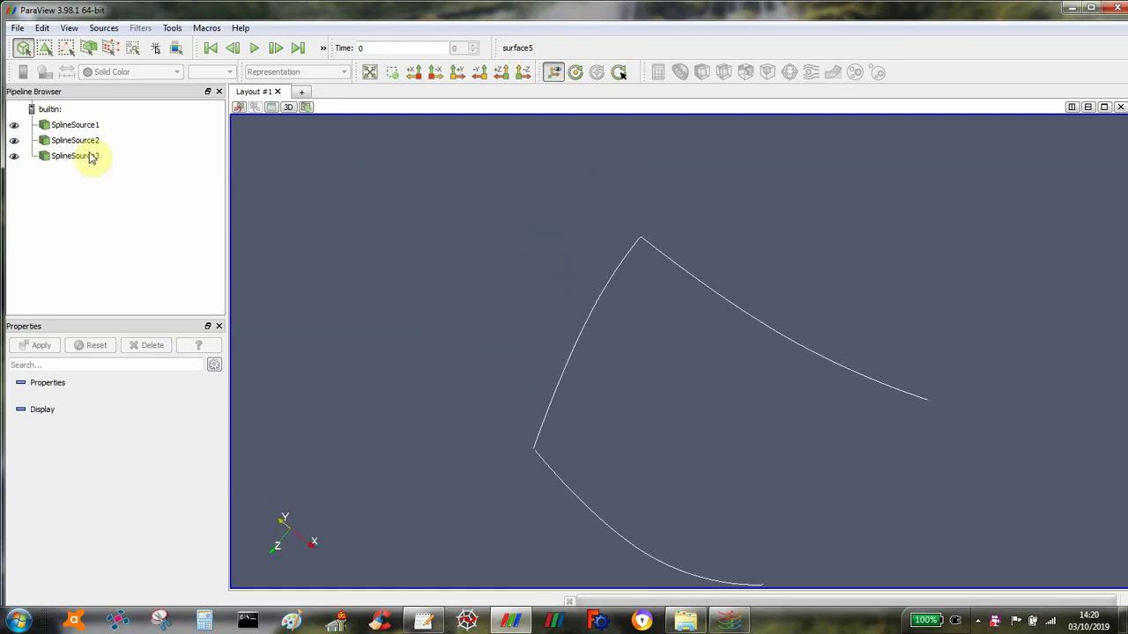
- Examine SplineSource1, SplineSource2 and SplineSource3 in turn to see which boundary curve each one forms
{"action": "left_click", "coordinate": [77, 126]}
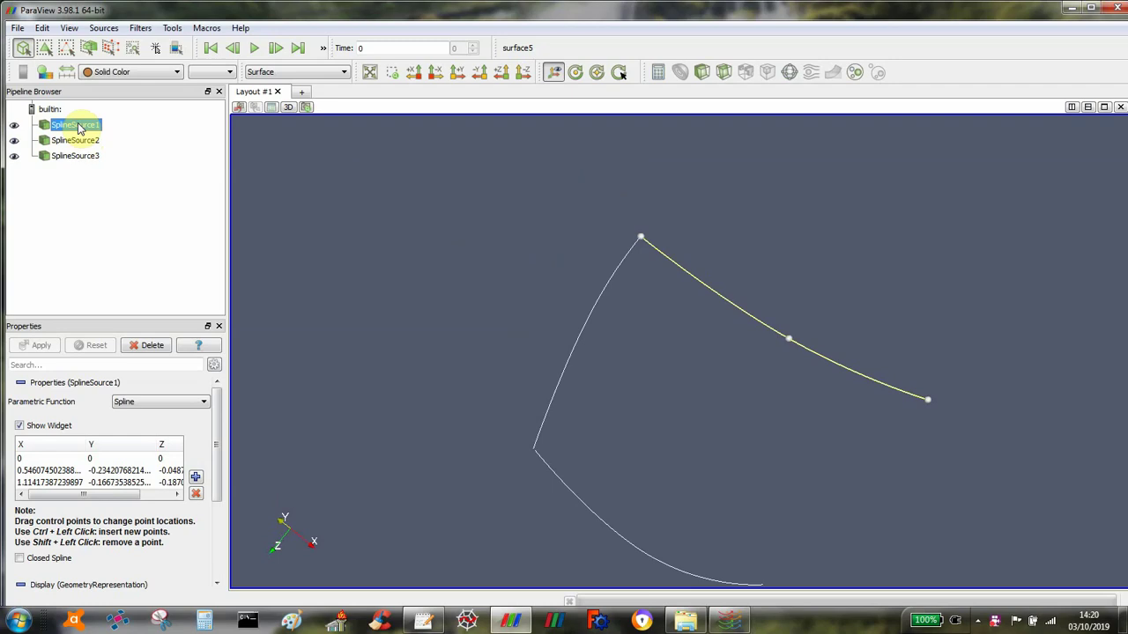
{"action": "left_click", "coordinate": [76, 142]}
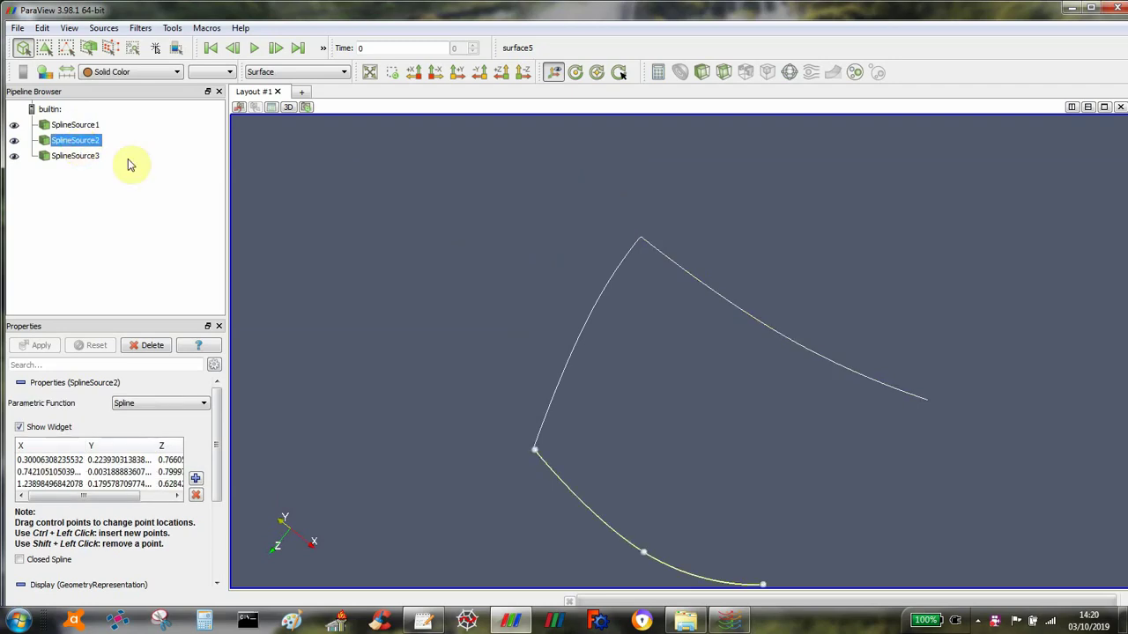
{"action": "left_click_drag", "start_coordinate": [389, 274], "coordinate": [344, 243]}
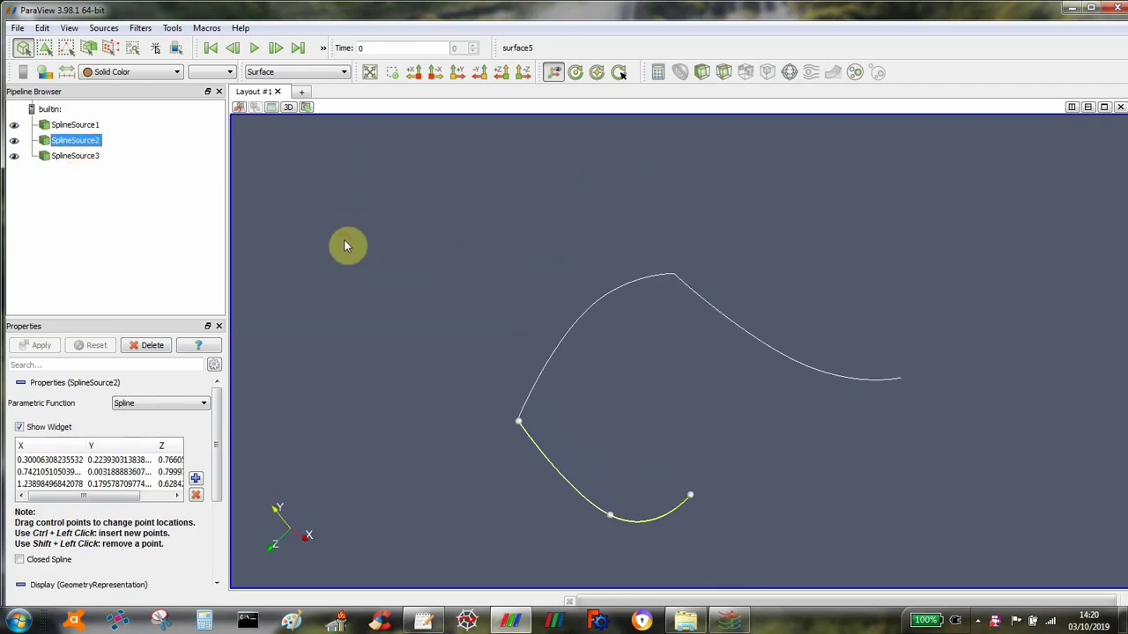
{"action": "left_click", "coordinate": [74, 156]}
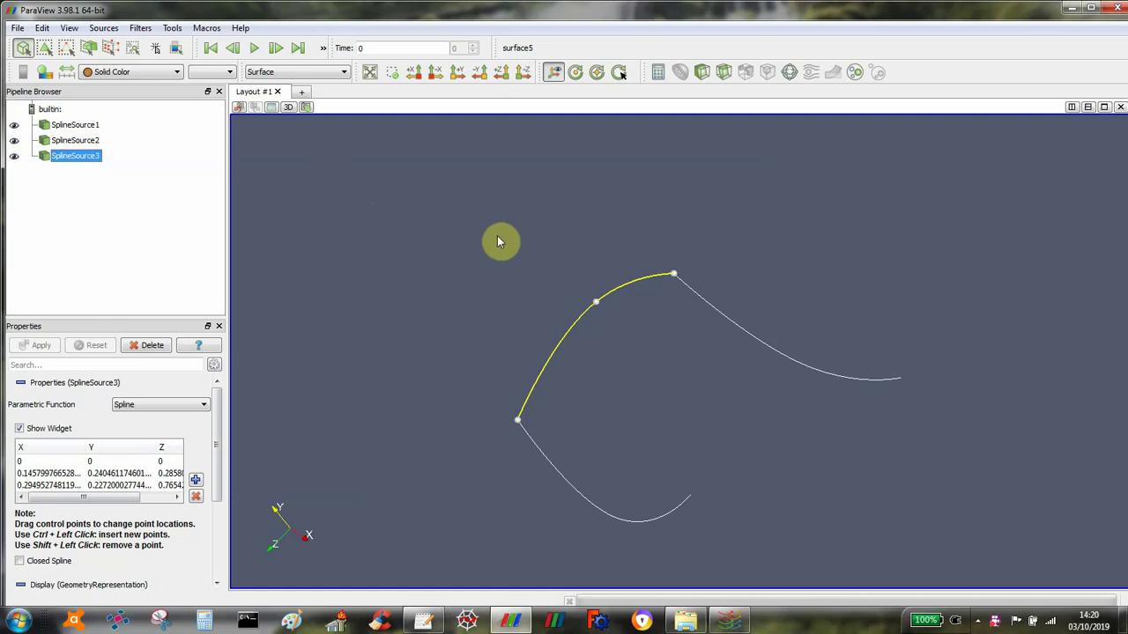
- Add a fourth spline source and move its two endpoints near the free ends of SplineSource2 and SplineSource1
{"action": "left_click", "coordinate": [104, 29]}
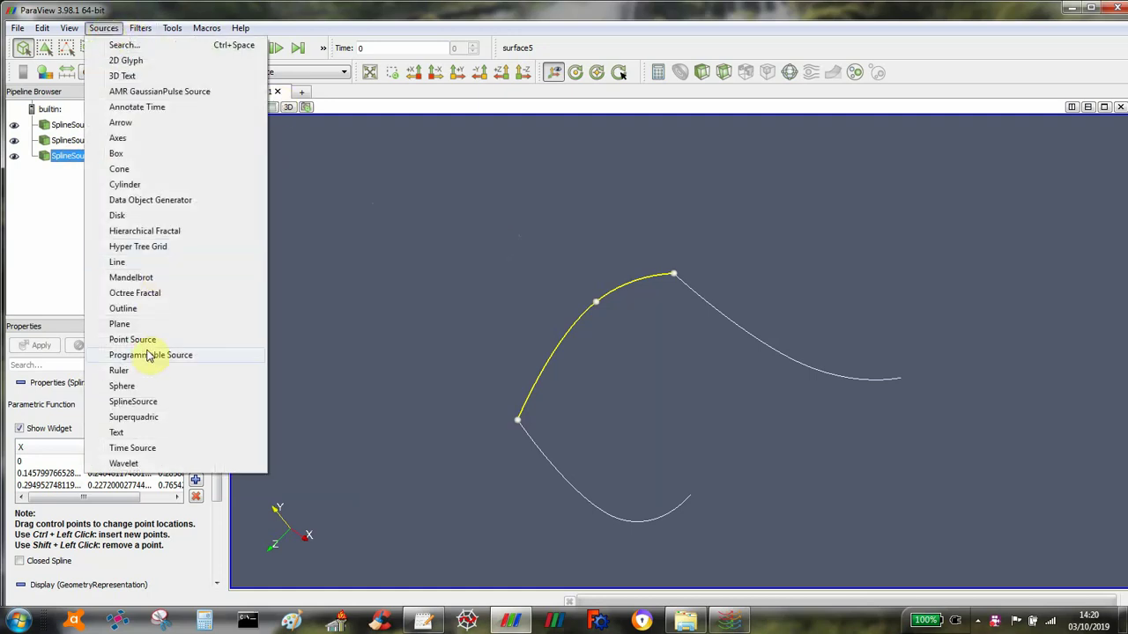
{"action": "left_click", "coordinate": [142, 401]}
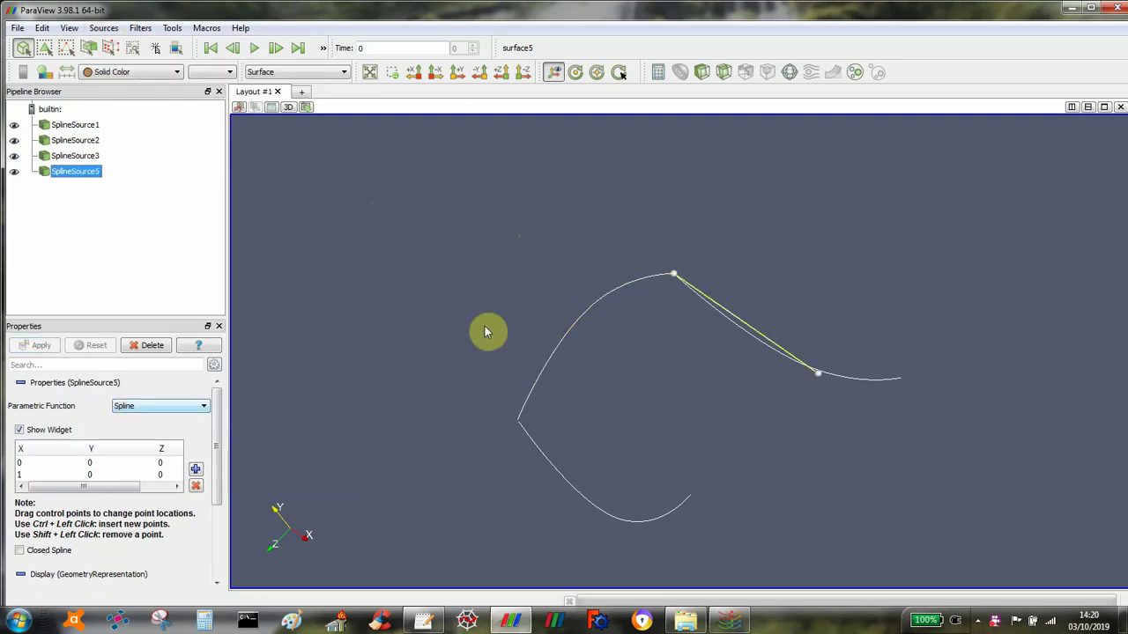
{"action": "left_click_drag", "start_coordinate": [763, 233], "coordinate": [510, 503]}
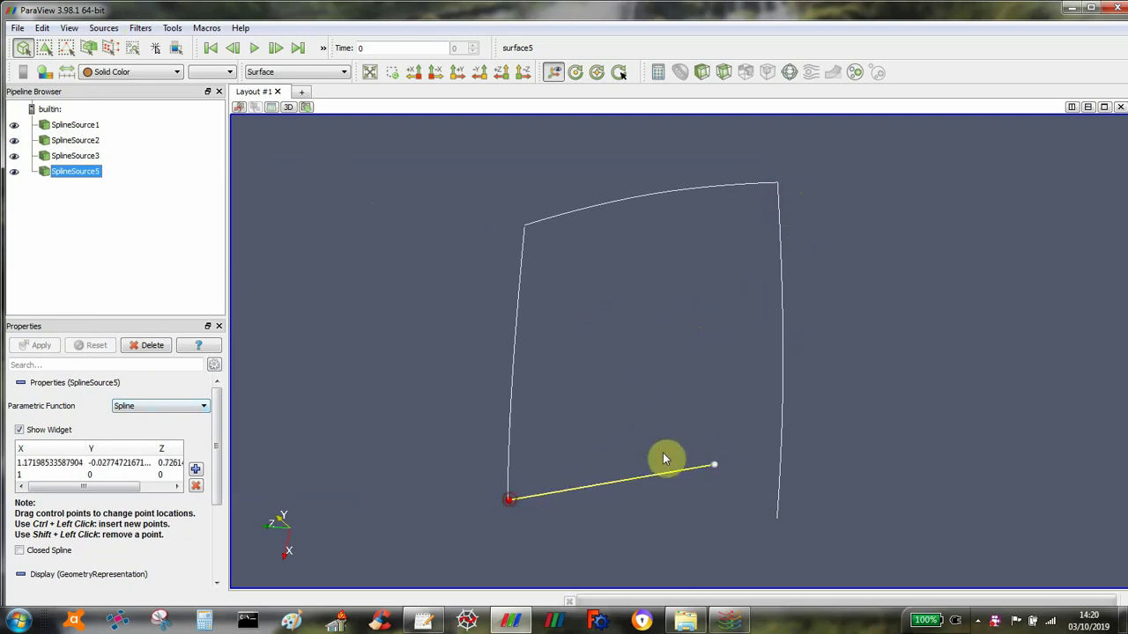
{"action": "left_click_drag", "start_coordinate": [714, 468], "coordinate": [777, 522]}
- Refine the new spline's endpoints from several view angles so they meet the free ends of SplineSource1 and SplineSource2
{"action": "left_click_drag", "start_coordinate": [650, 473], "coordinate": [660, 377]}
{"action": "left_click_drag", "start_coordinate": [523, 421], "coordinate": [520, 359]}
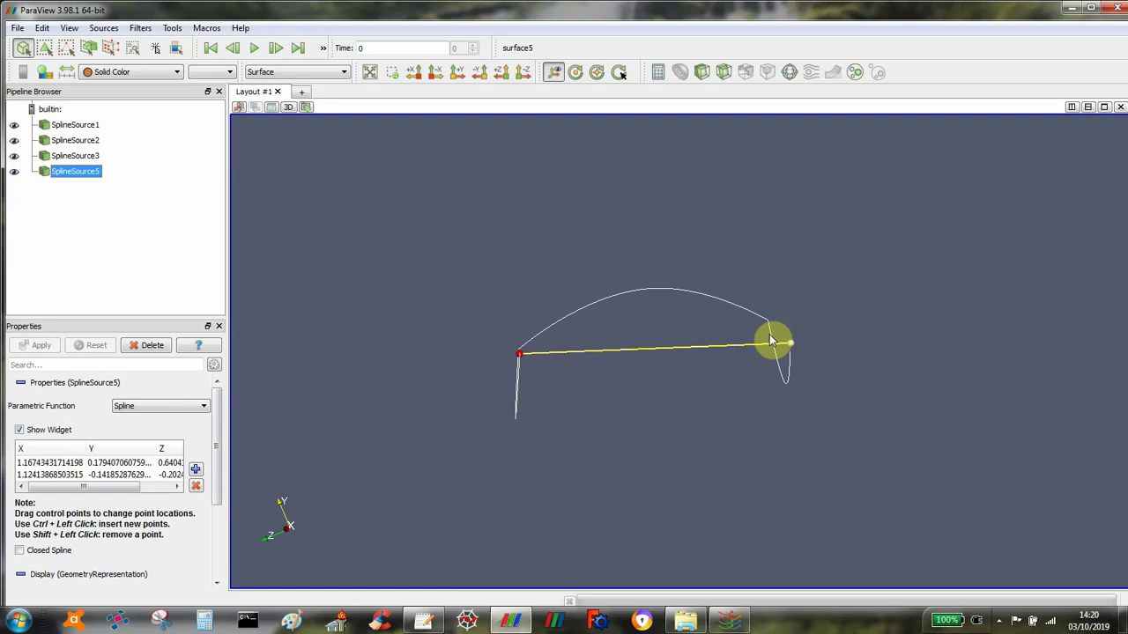
{"action": "left_click_drag", "start_coordinate": [789, 343], "coordinate": [791, 351]}
{"action": "left_click_drag", "start_coordinate": [803, 244], "coordinate": [804, 352]}
{"action": "left_click_drag", "start_coordinate": [517, 492], "coordinate": [518, 514]}
{"action": "left_click_drag", "start_coordinate": [579, 463], "coordinate": [613, 351]}
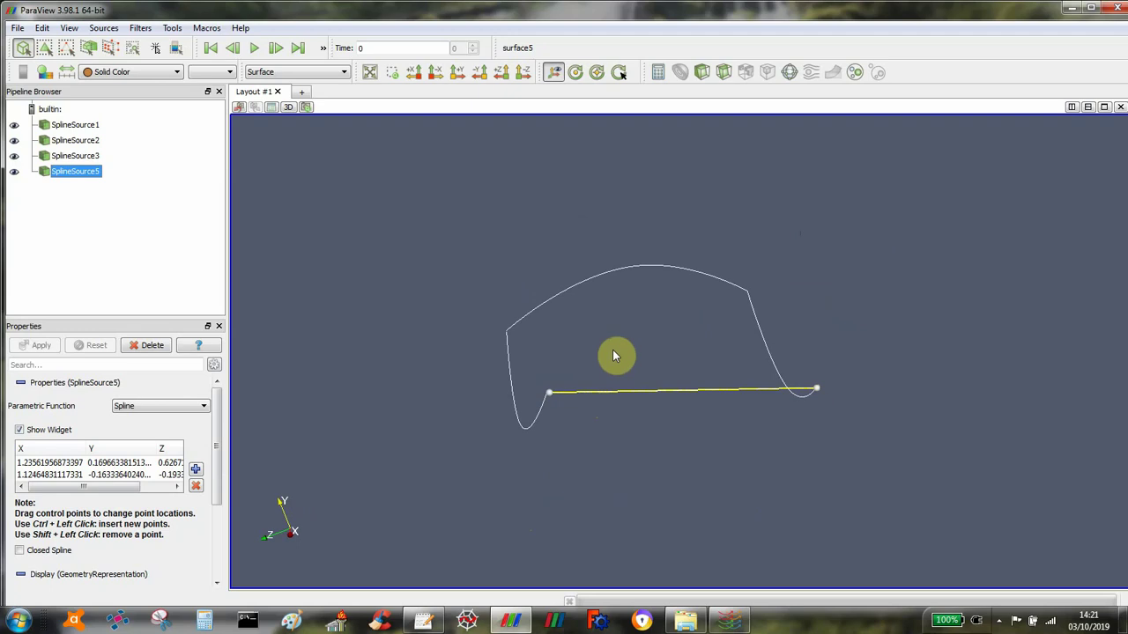
- Insert a middle control point in the new spline and reposition it so the curve arches upward like SplineSource3 opposite
{"action": "left_click", "coordinate": [673, 389], "text": "ctrl"}
{"action": "left_click_drag", "start_coordinate": [673, 389], "coordinate": [675, 451]}
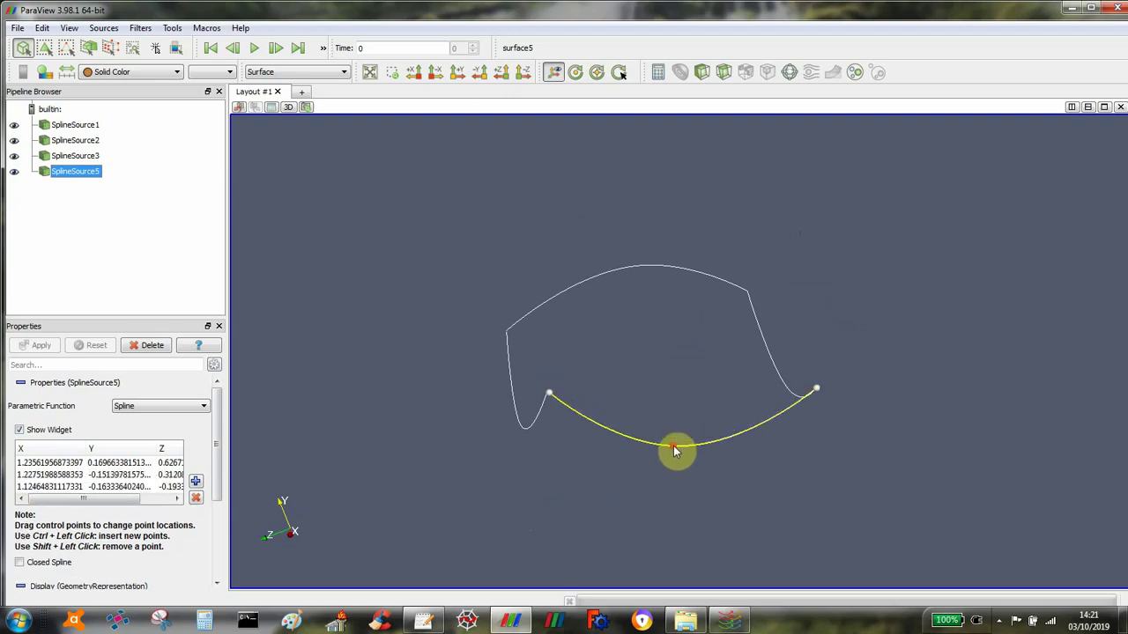
{"action": "left_click_drag", "start_coordinate": [667, 396], "coordinate": [808, 261]}
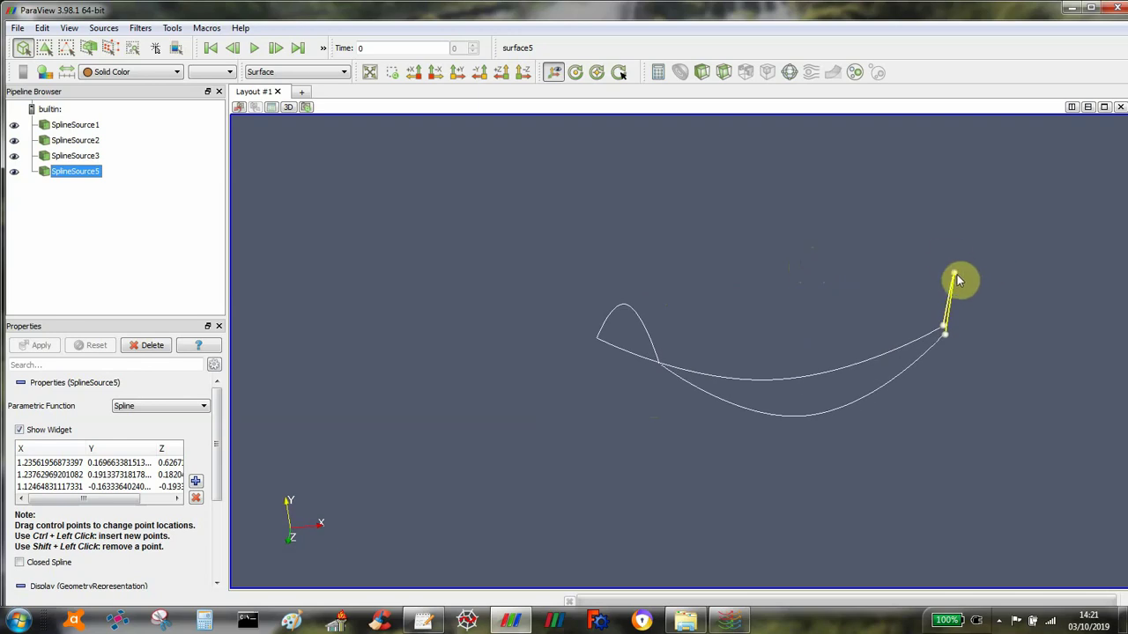
{"action": "left_click_drag", "start_coordinate": [950, 276], "coordinate": [943, 272]}
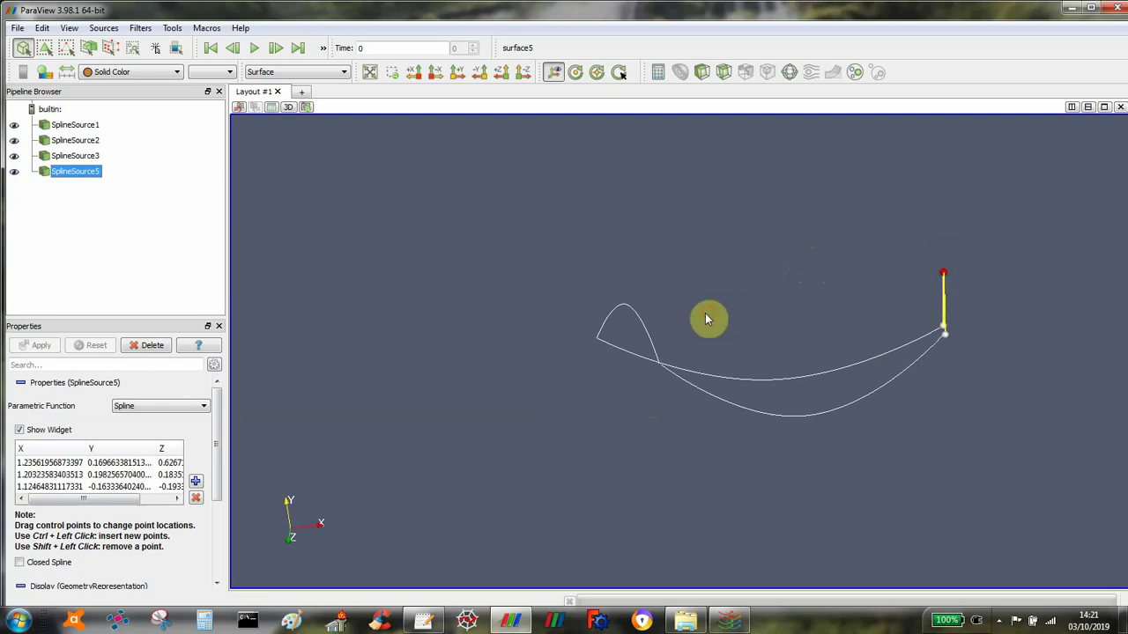
{"action": "left_click_drag", "start_coordinate": [710, 317], "coordinate": [704, 382]}
{"action": "right_click_drag", "start_coordinate": [702, 407], "coordinate": [697, 211]}
{"action": "left_click_drag", "start_coordinate": [697, 214], "coordinate": [721, 257]}
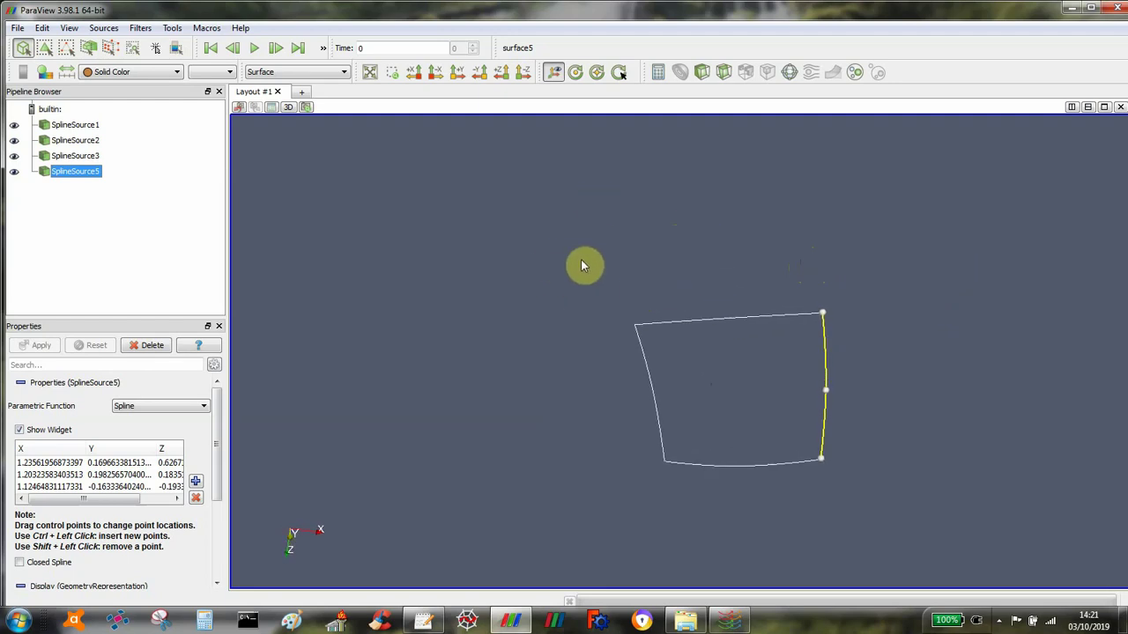
{"action": "left_click_drag", "start_coordinate": [615, 267], "coordinate": [377, 206]}
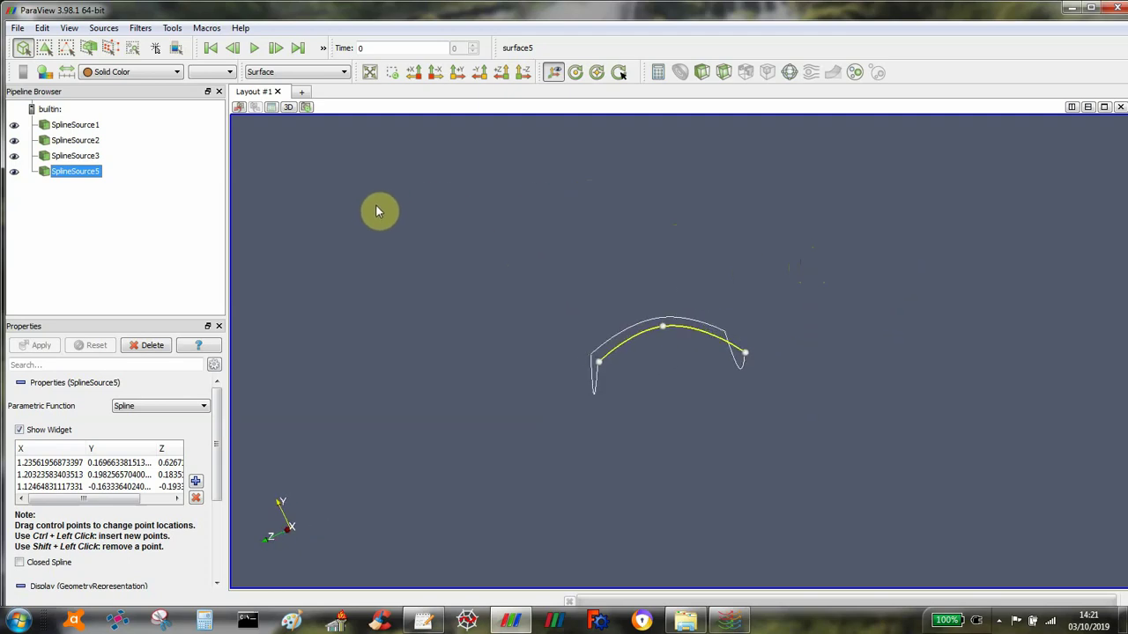
- Review the four splines one by one to check their positions and pairing around the closed loop
{"action": "left_click", "coordinate": [64, 126]}
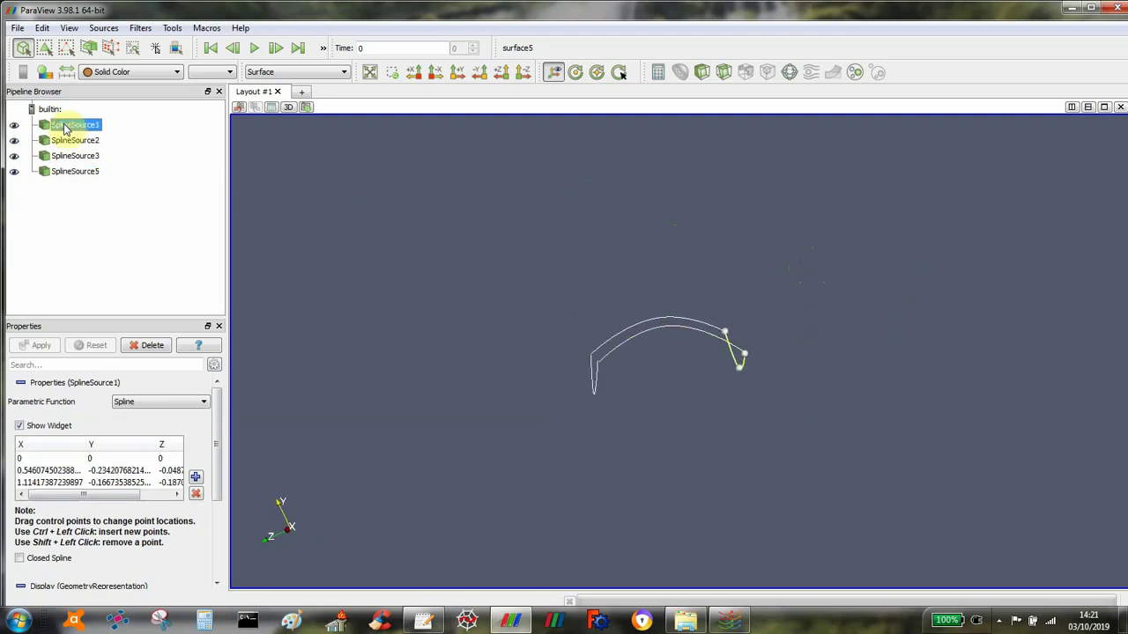
{"action": "left_click", "coordinate": [66, 143]}
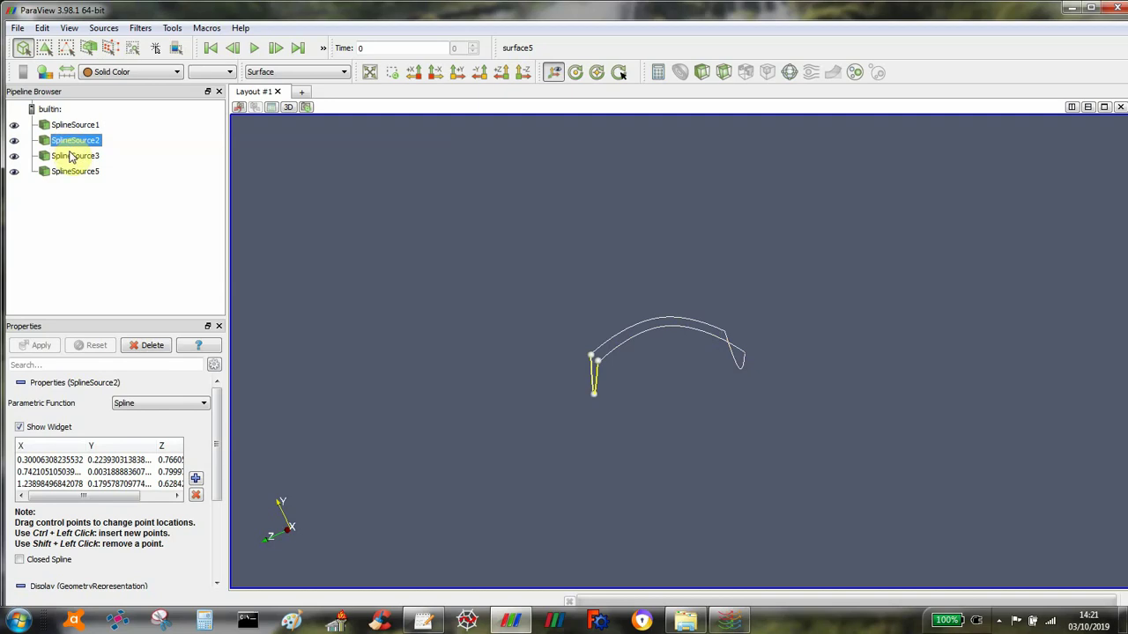
{"action": "left_click", "coordinate": [70, 158]}
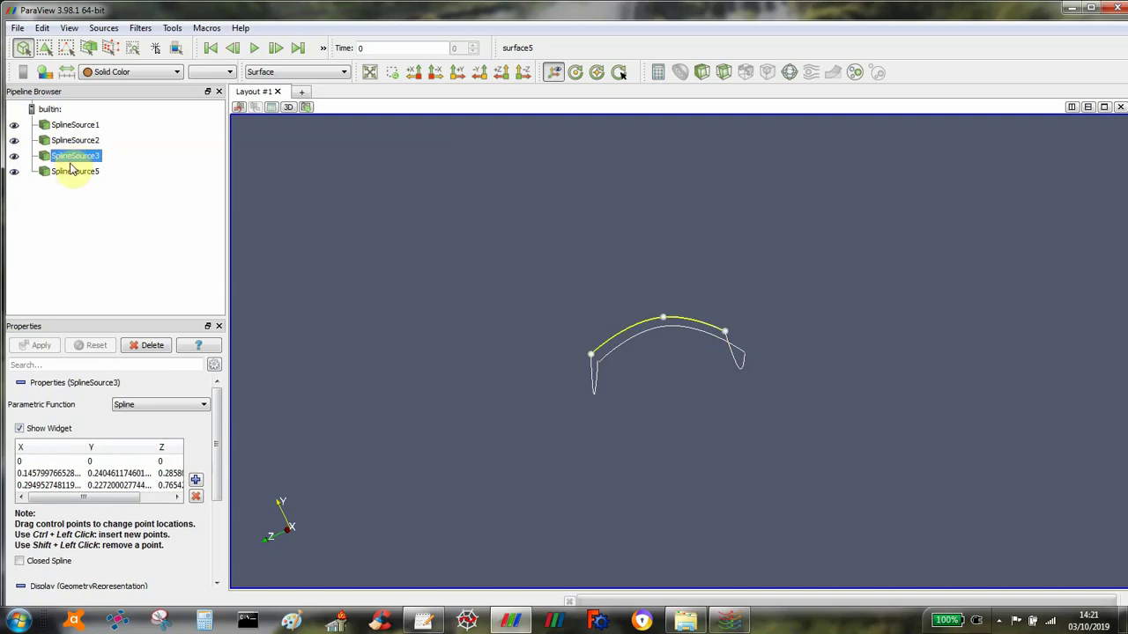
{"action": "left_click", "coordinate": [74, 172]}
{"action": "left_click", "coordinate": [75, 156]}
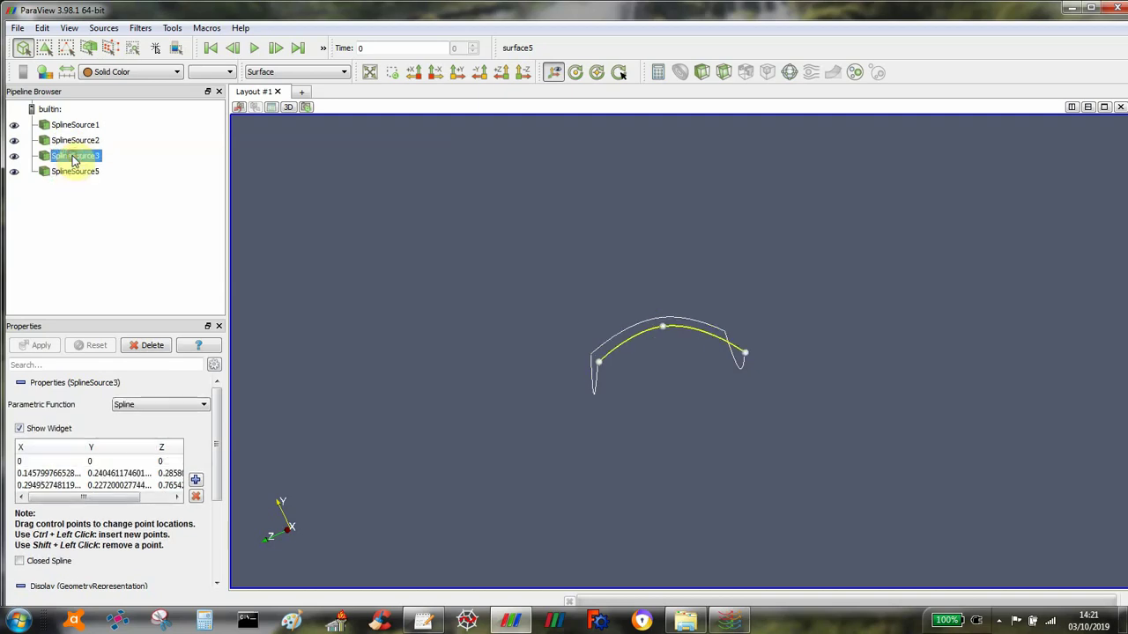
{"action": "left_click_drag", "start_coordinate": [484, 191], "coordinate": [582, 241]}
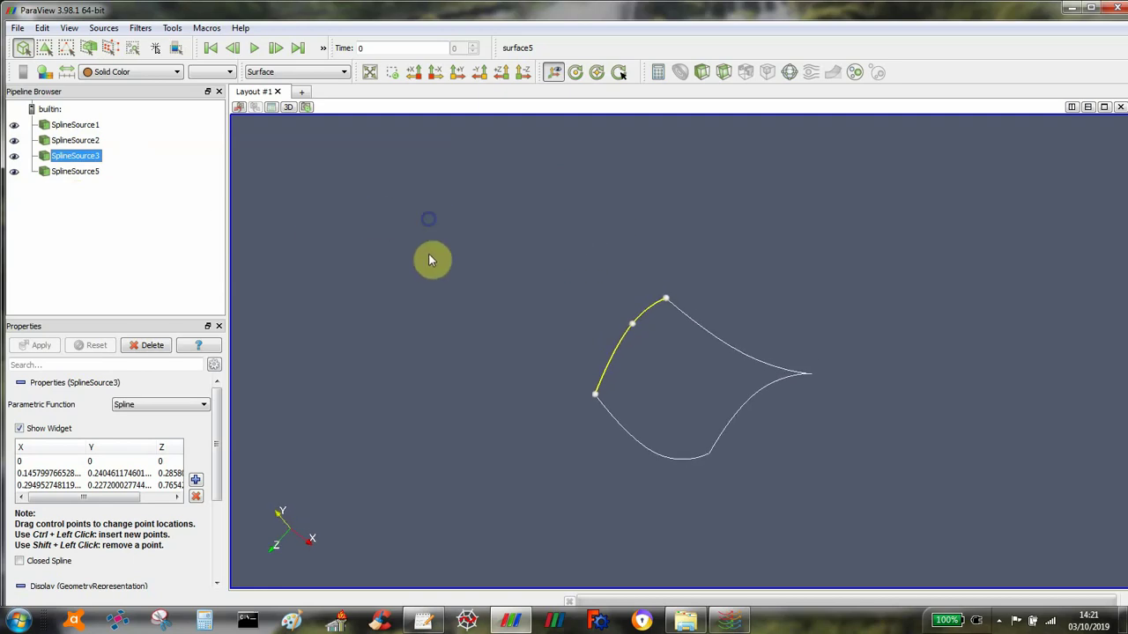
{"action": "right_click_drag", "start_coordinate": [430, 255], "coordinate": [406, 378]}
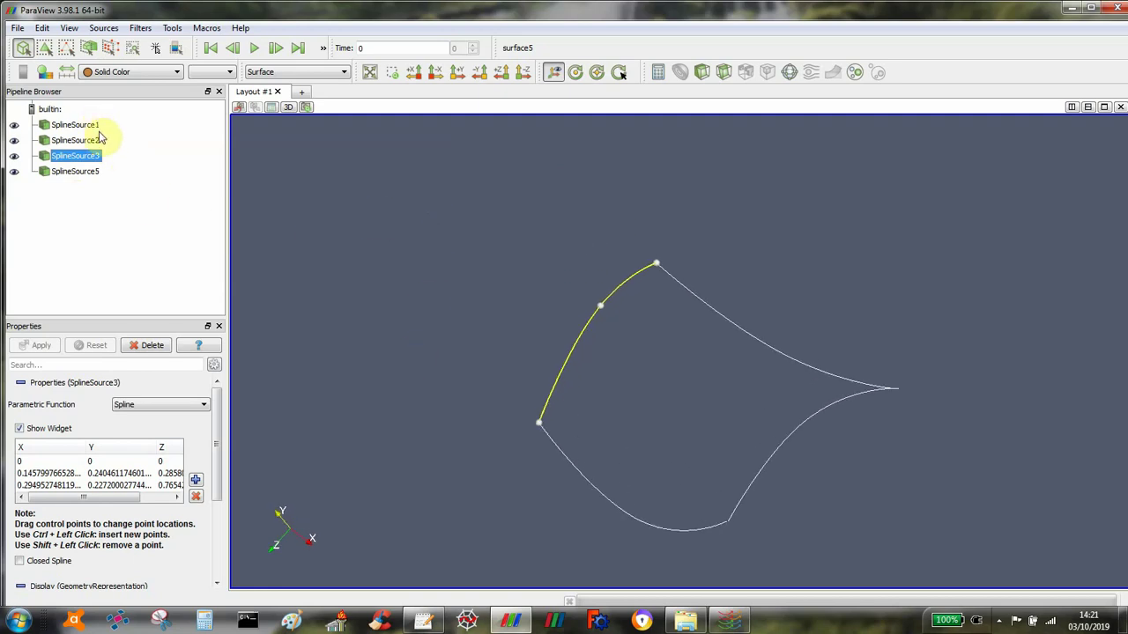
- Rename the fourth spline in the pipeline as SplineSource4
{"action": "left_click", "coordinate": [75, 171]}
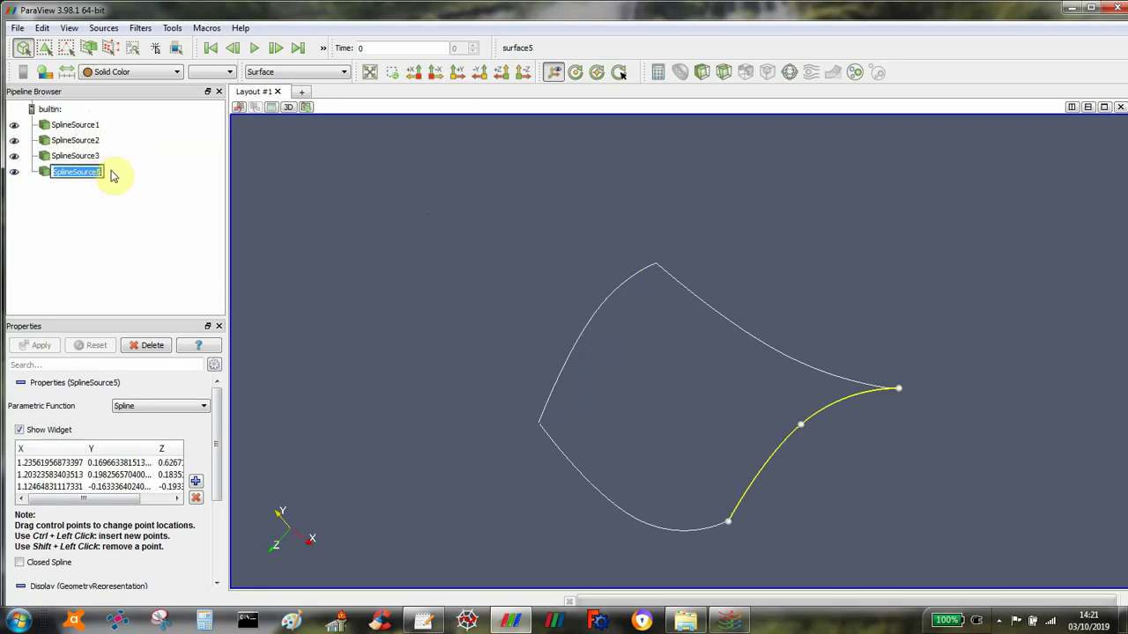
{"action": "key", "text": "Return"}
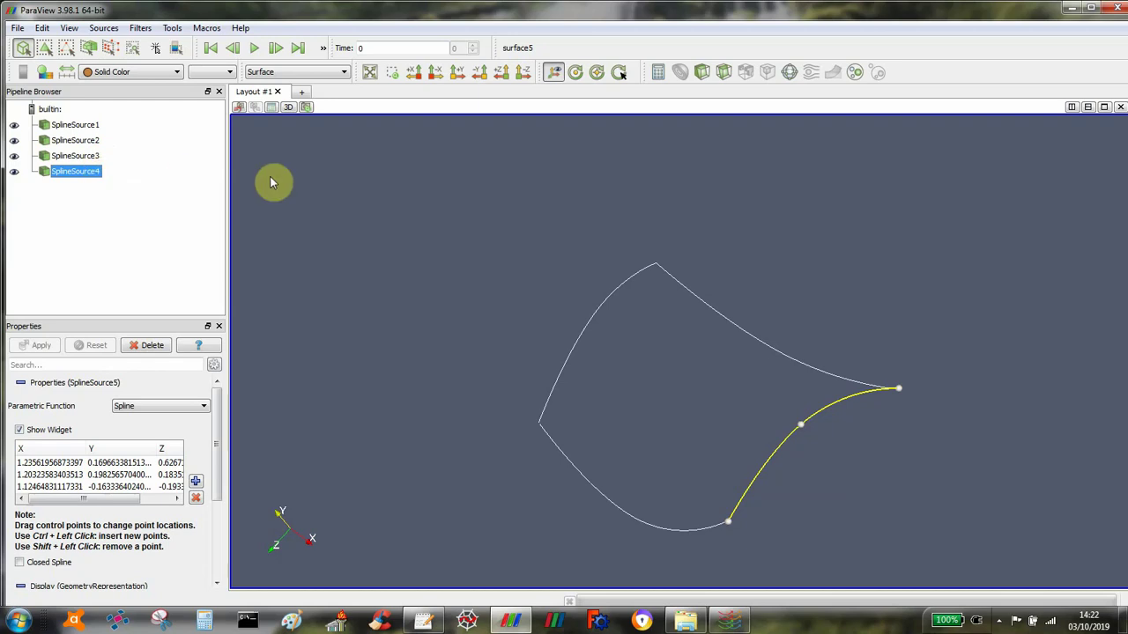
{"action": "left_click_drag", "start_coordinate": [269, 182], "coordinate": [407, 225]}
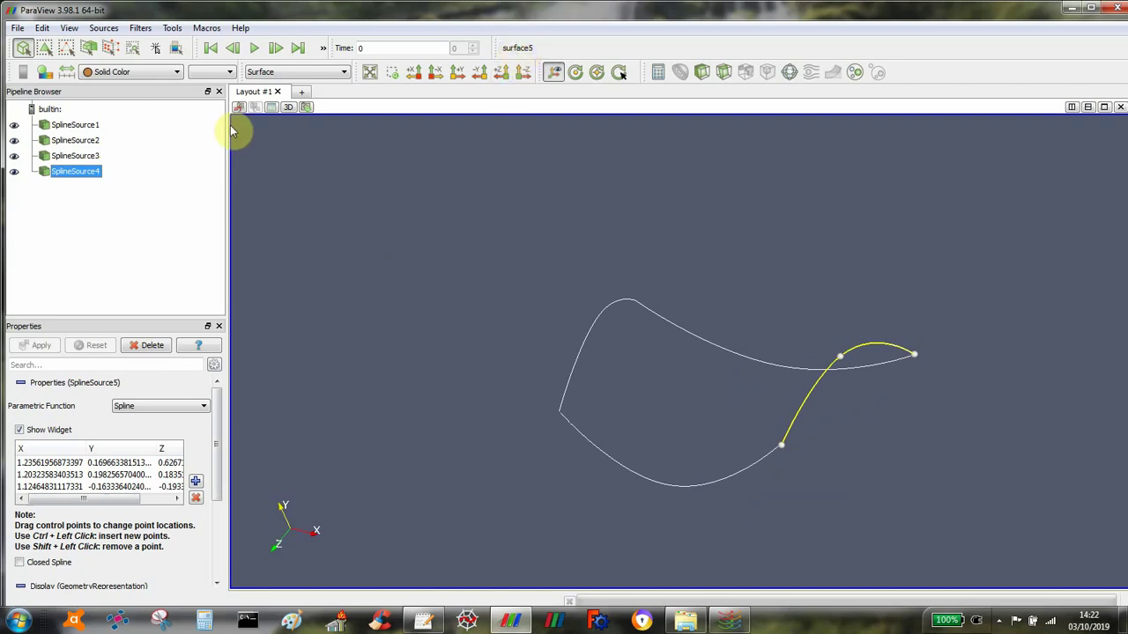
- Load surface.vtk from the SURFACE folder to compare it with the four boundary splines, and delete it from the pipeline
{"action": "left_click", "coordinate": [16, 29]}
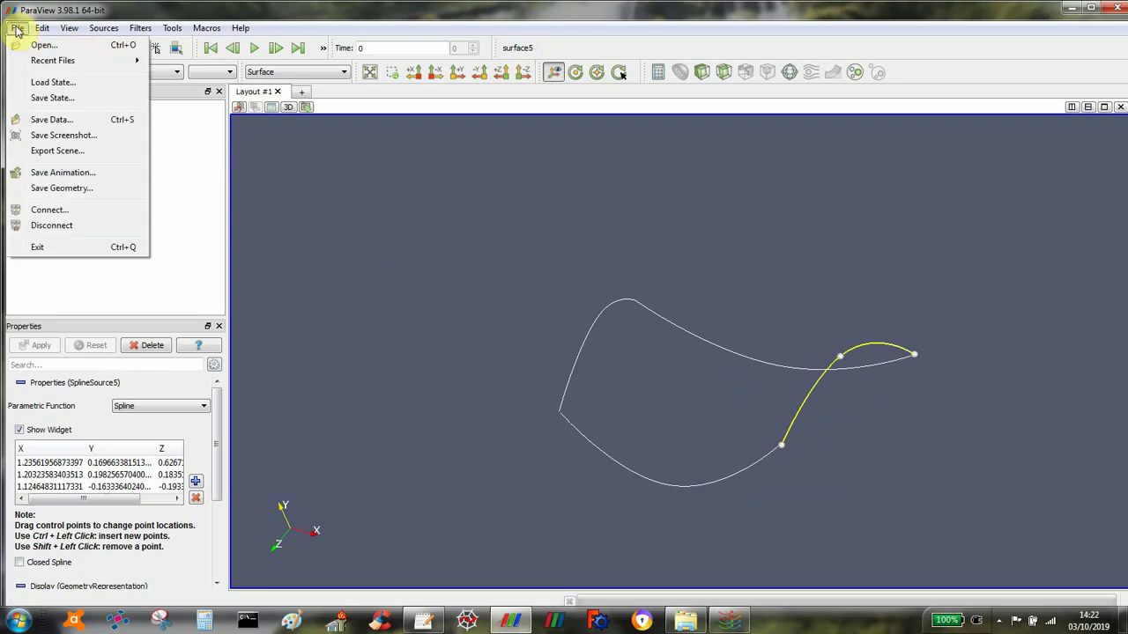
{"action": "left_click", "coordinate": [26, 45]}
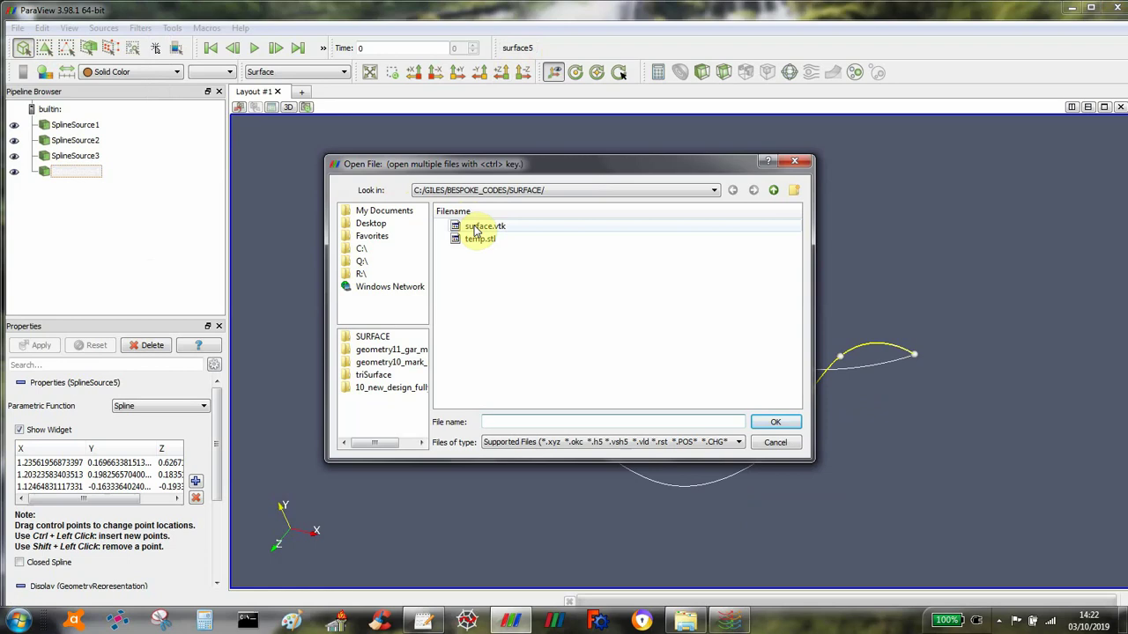
{"action": "double_click", "coordinate": [476, 227]}
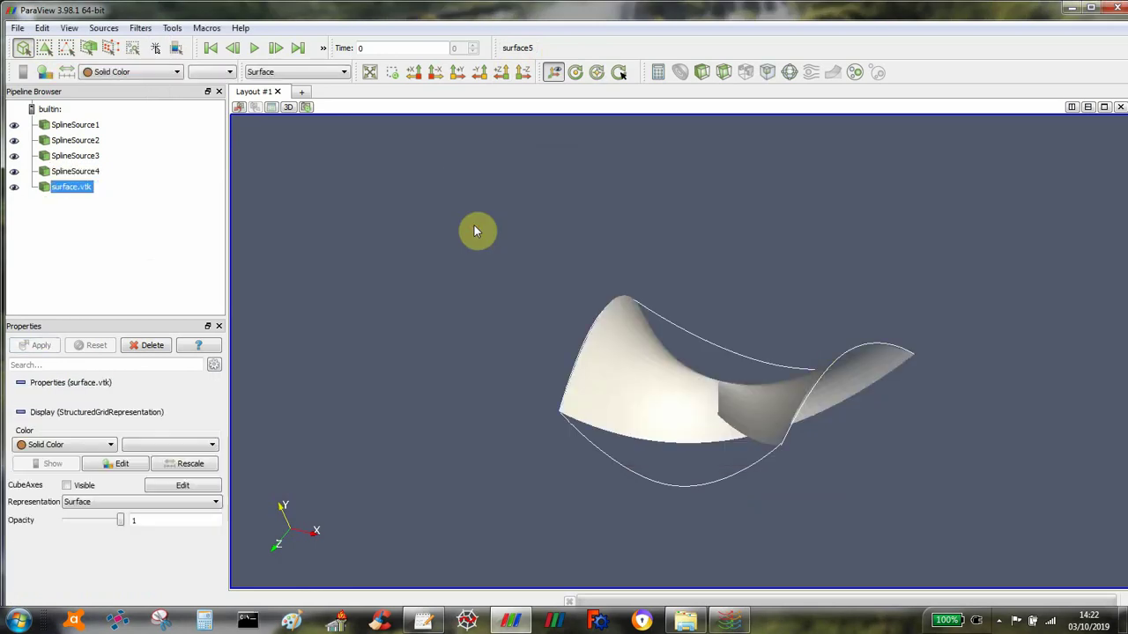
{"action": "left_click_drag", "start_coordinate": [473, 230], "coordinate": [536, 265]}
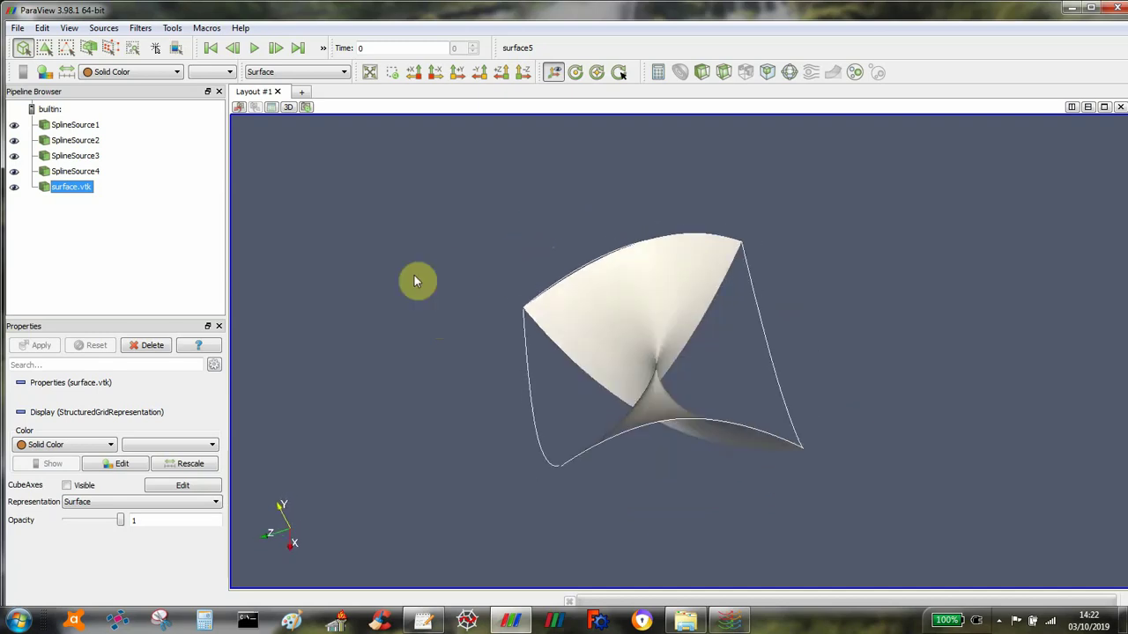
{"action": "left_click", "coordinate": [152, 346]}
- Reverse SplineSource4 by swapping its first and last control points between the free ends of SplineSource1 and SplineSource2
{"action": "left_click", "coordinate": [78, 171]}
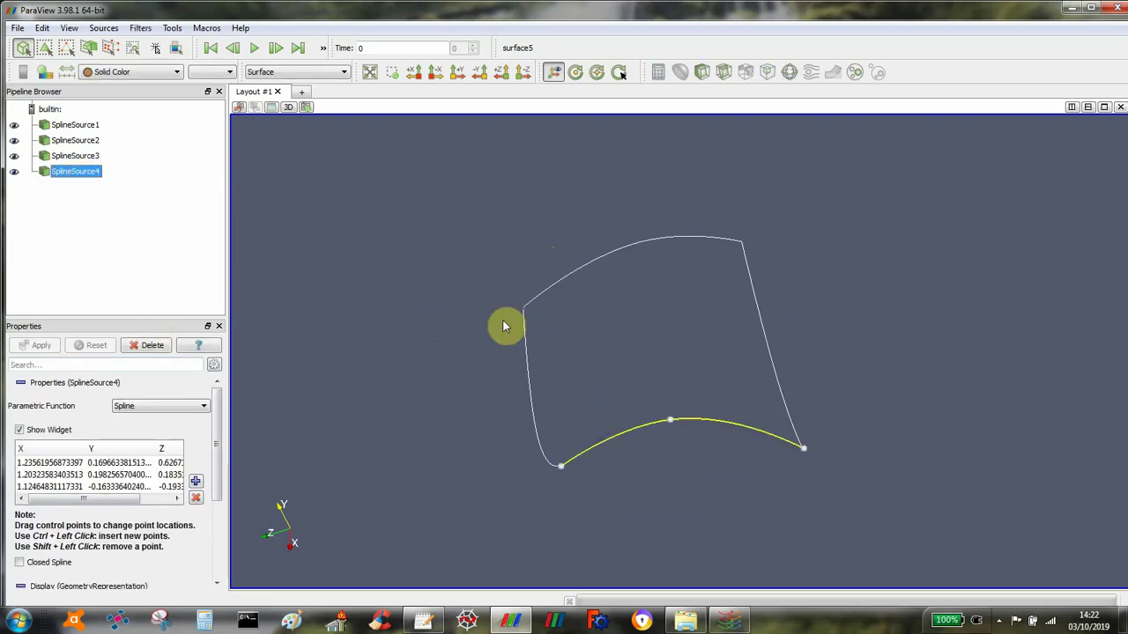
{"action": "mouse_move", "coordinate": [564, 469]}
{"action": "left_mouse_down"}
{"action": "mouse_move", "coordinate": [679, 456]}
{"action": "mouse_move", "coordinate": [759, 464]}
{"action": "mouse_move", "coordinate": [558, 465]}
{"action": "left_mouse_up"}
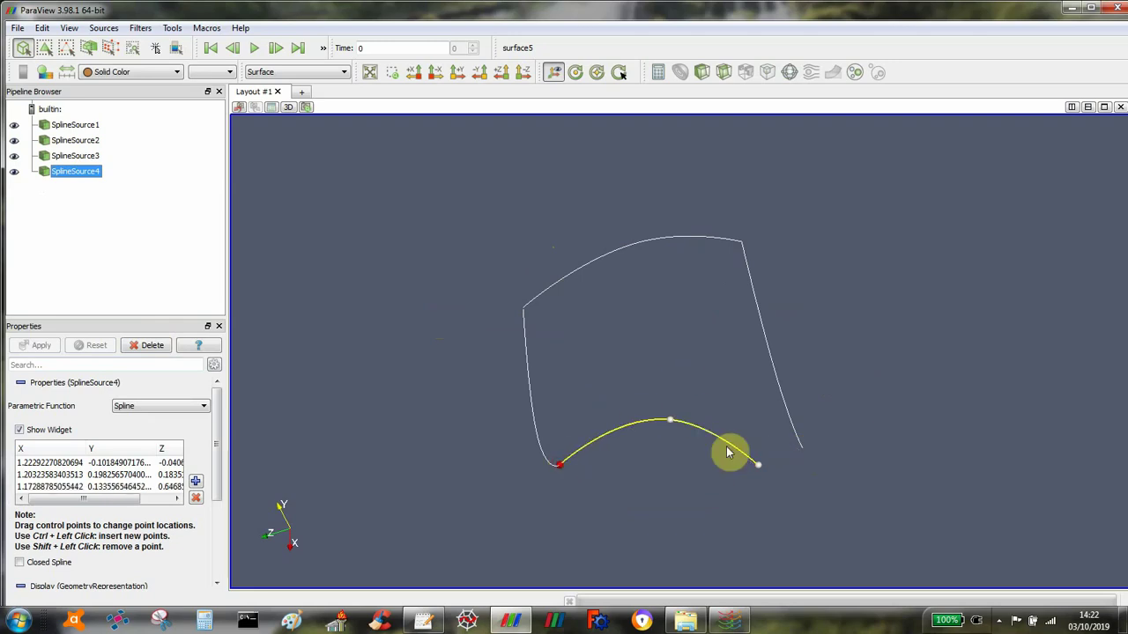
{"action": "left_click_drag", "start_coordinate": [761, 466], "coordinate": [800, 447]}
- Realign SplineSource4's swapped endpoints from several view angles so they meet the free ends of SplineSource1 and SplineSource2
{"action": "left_click_drag", "start_coordinate": [816, 305], "coordinate": [826, 403]}
{"action": "left_click_drag", "start_coordinate": [793, 527], "coordinate": [796, 506]}
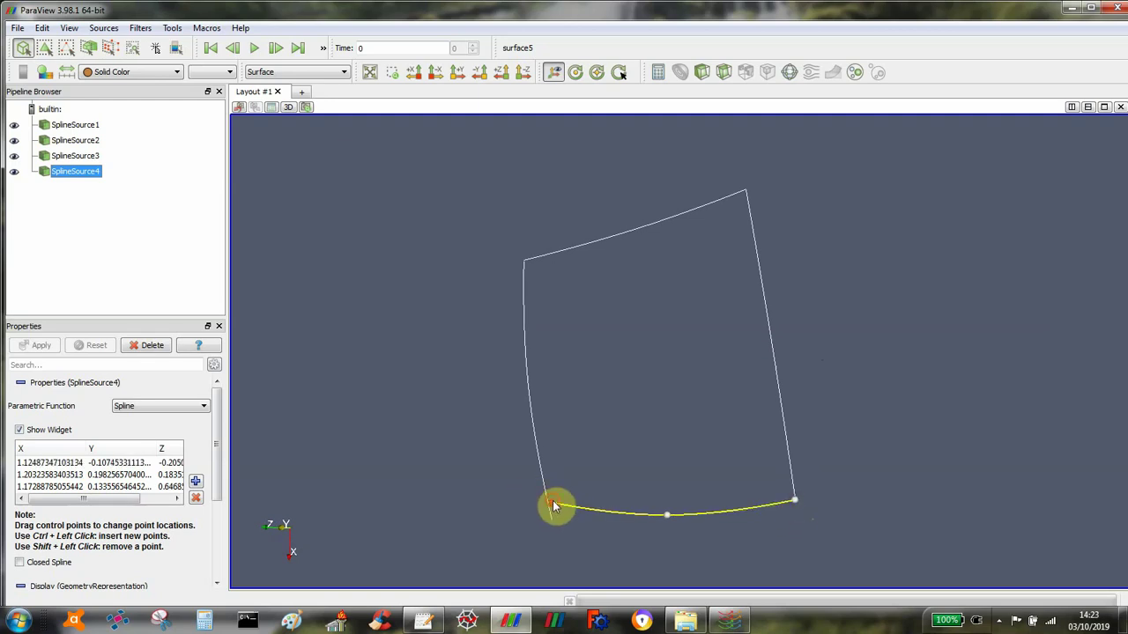
{"action": "left_click_drag", "start_coordinate": [553, 500], "coordinate": [553, 518]}
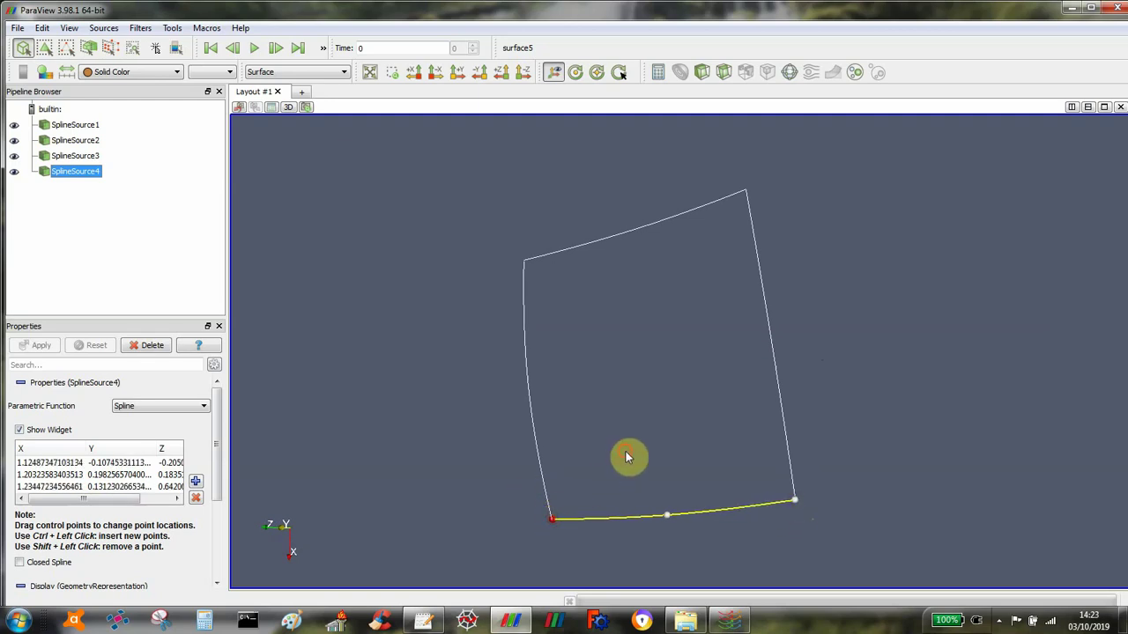
{"action": "left_click_drag", "start_coordinate": [627, 456], "coordinate": [617, 305]}
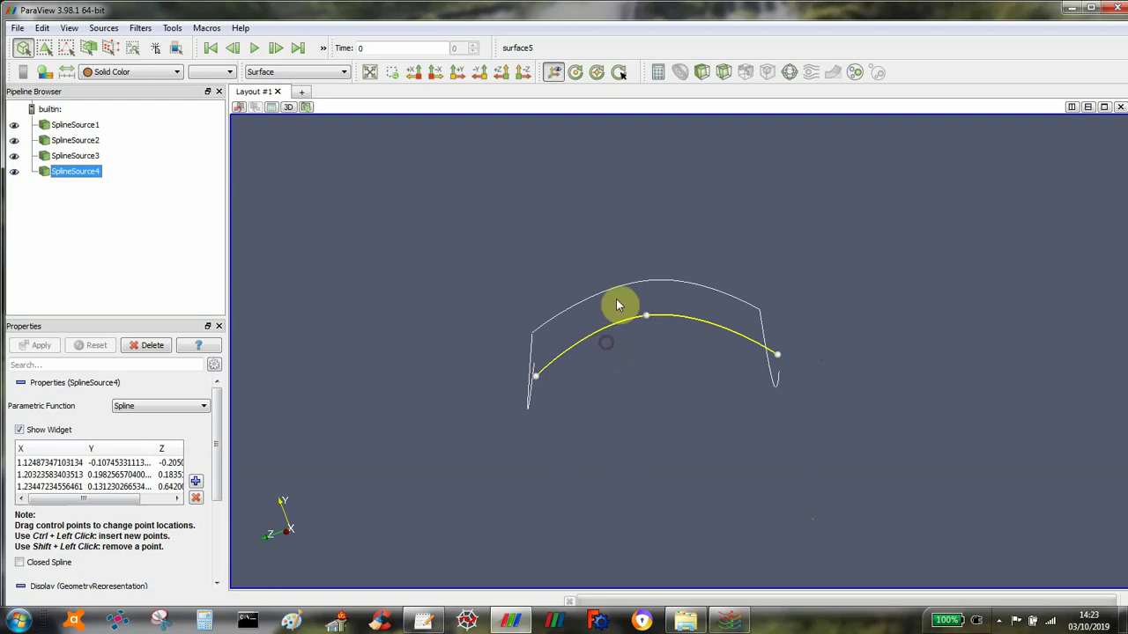
{"action": "right_click_drag", "start_coordinate": [616, 305], "coordinate": [608, 455]}
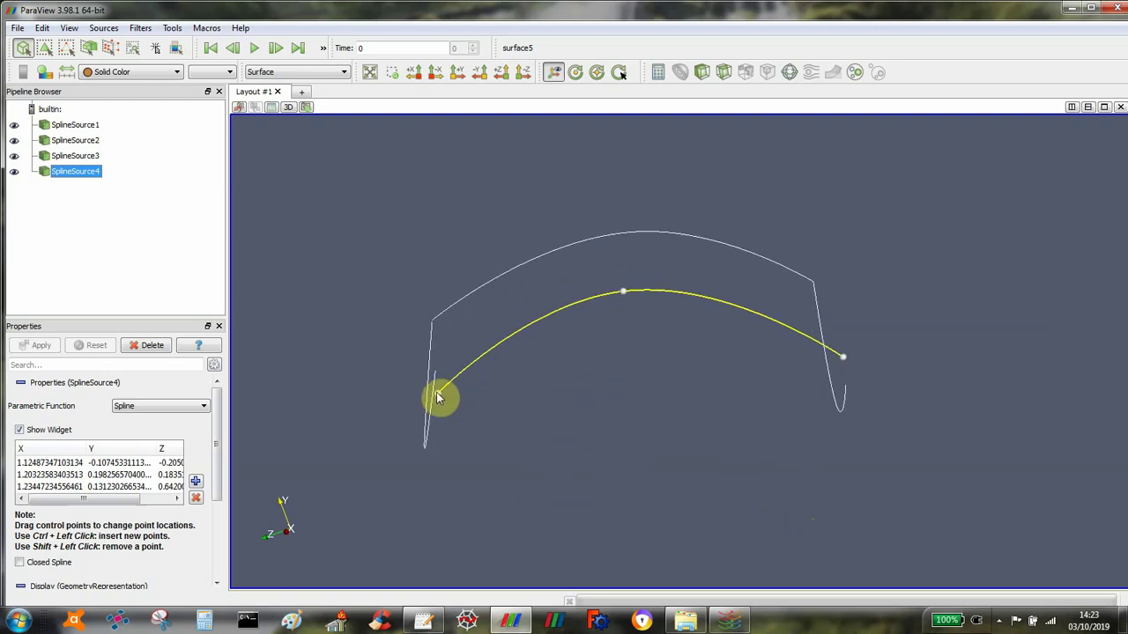
{"action": "left_click_drag", "start_coordinate": [436, 396], "coordinate": [434, 370]}
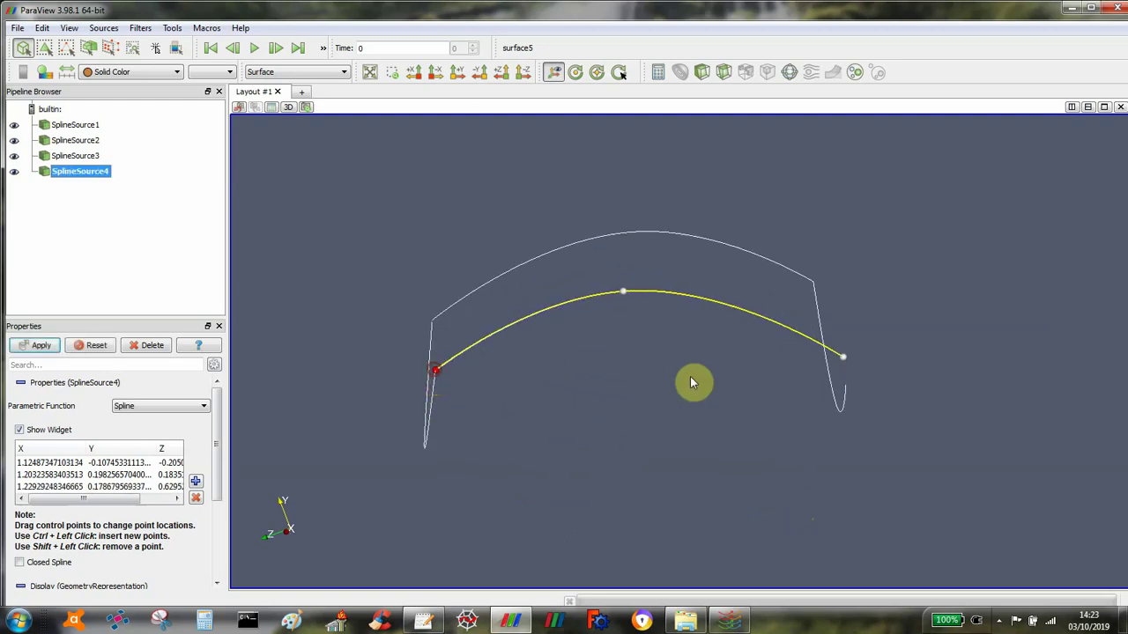
{"action": "left_click_drag", "start_coordinate": [841, 359], "coordinate": [846, 385]}
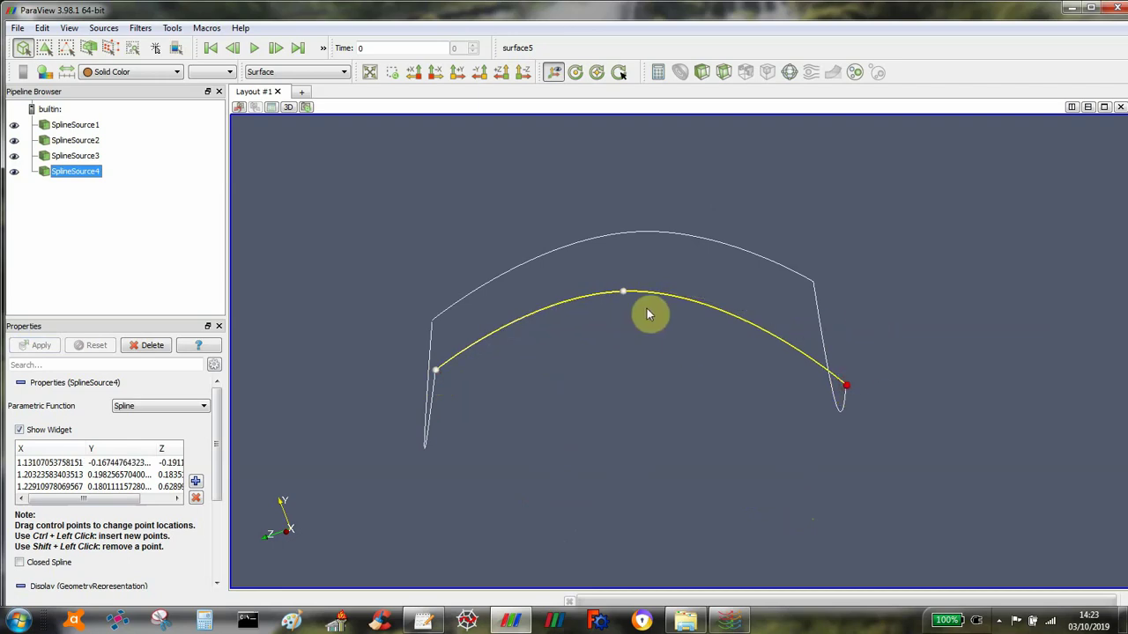
- Shift SplineSource4's middle control point slightly along the curve to centre it between the endpoints, and check the loop from several angles
{"action": "left_click_drag", "start_coordinate": [623, 291], "coordinate": [639, 290]}
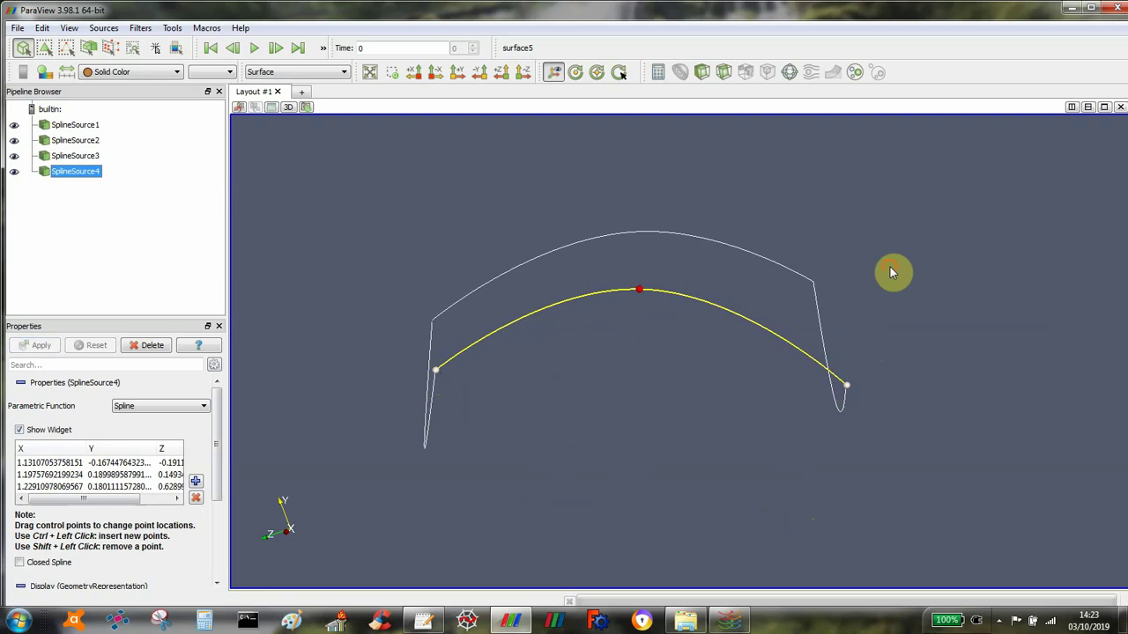
{"action": "left_click_drag", "start_coordinate": [893, 269], "coordinate": [878, 248]}
{"action": "scroll", "coordinate": [876, 240], "scroll_direction": "down", "scroll_amount": 3}
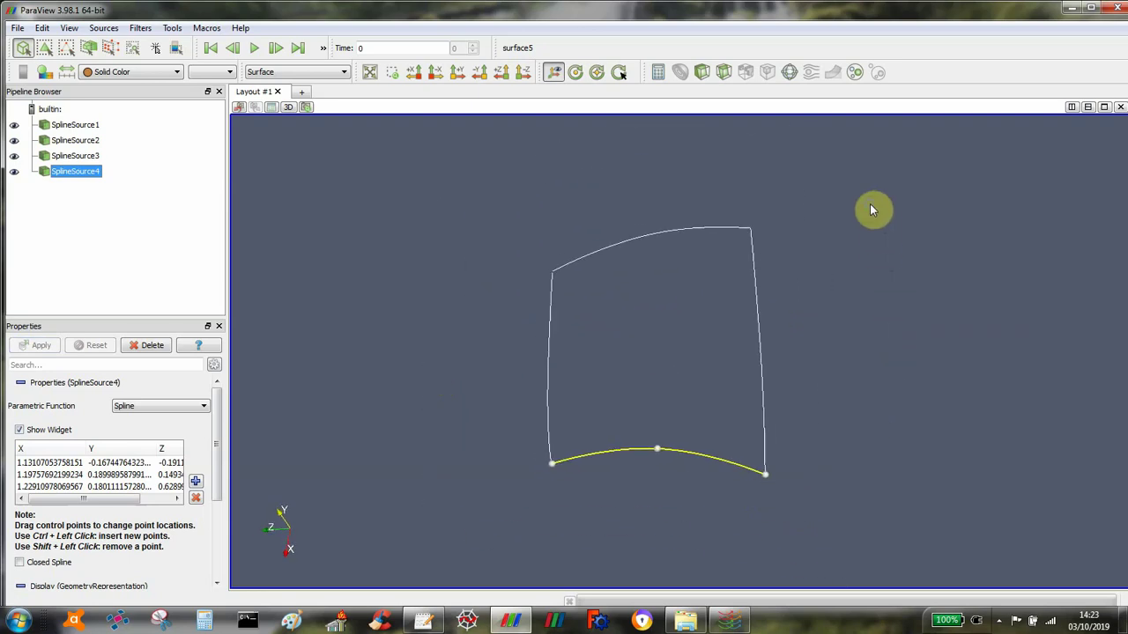
{"action": "left_click_drag", "start_coordinate": [870, 204], "coordinate": [891, 366]}
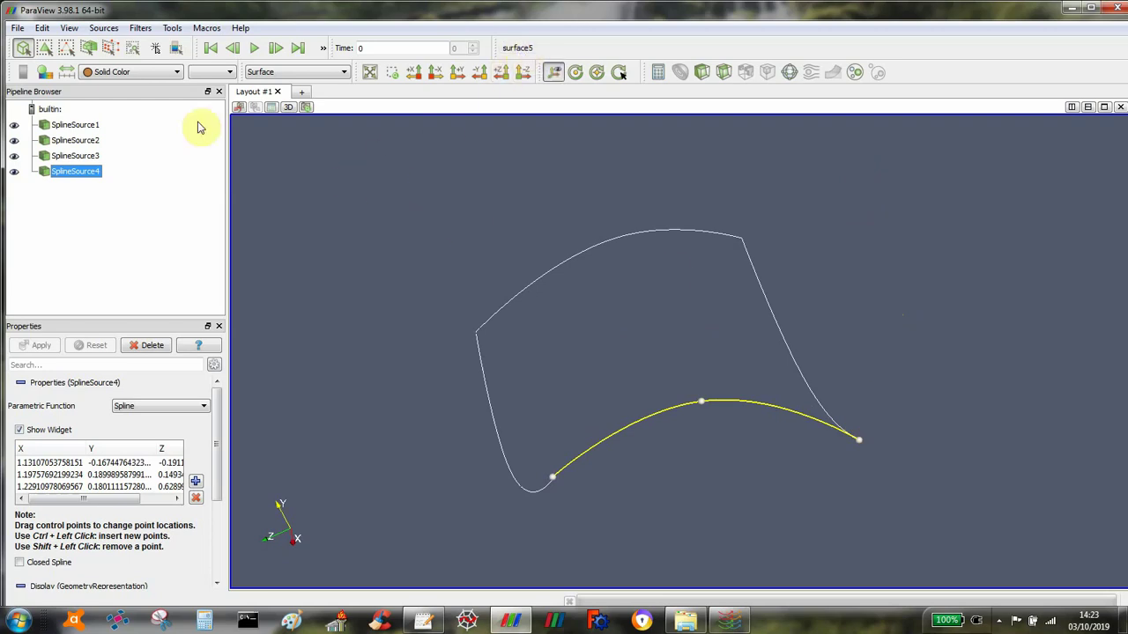
- Load surface.vtk from the SURFACE folder and view it against the four boundary splines
{"action": "left_click", "coordinate": [17, 28]}
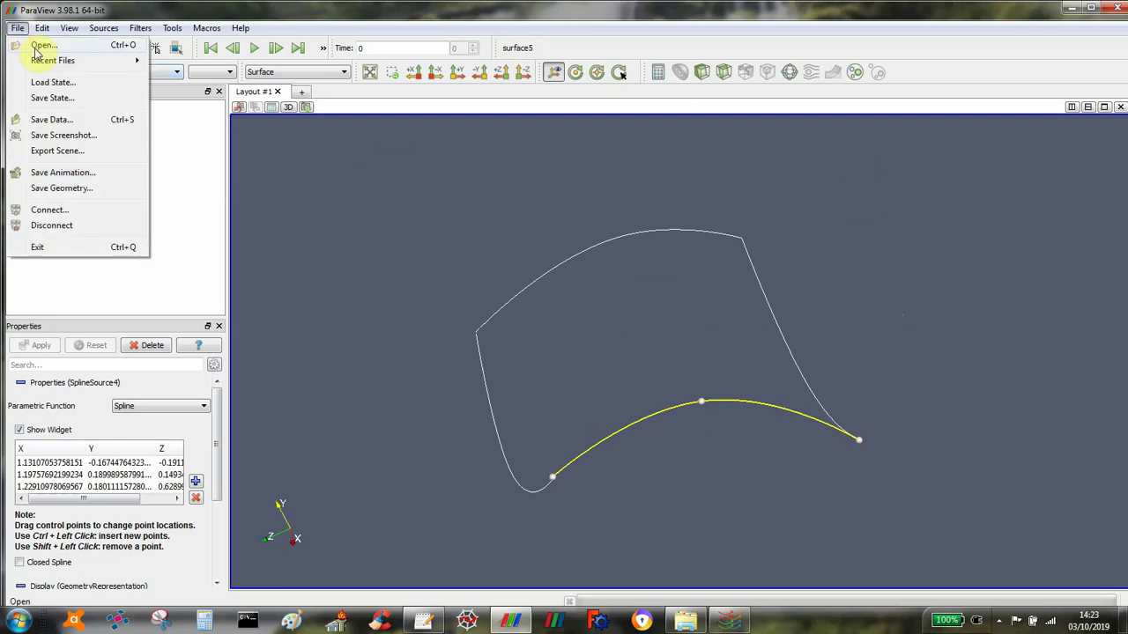
{"action": "left_click", "coordinate": [37, 47]}
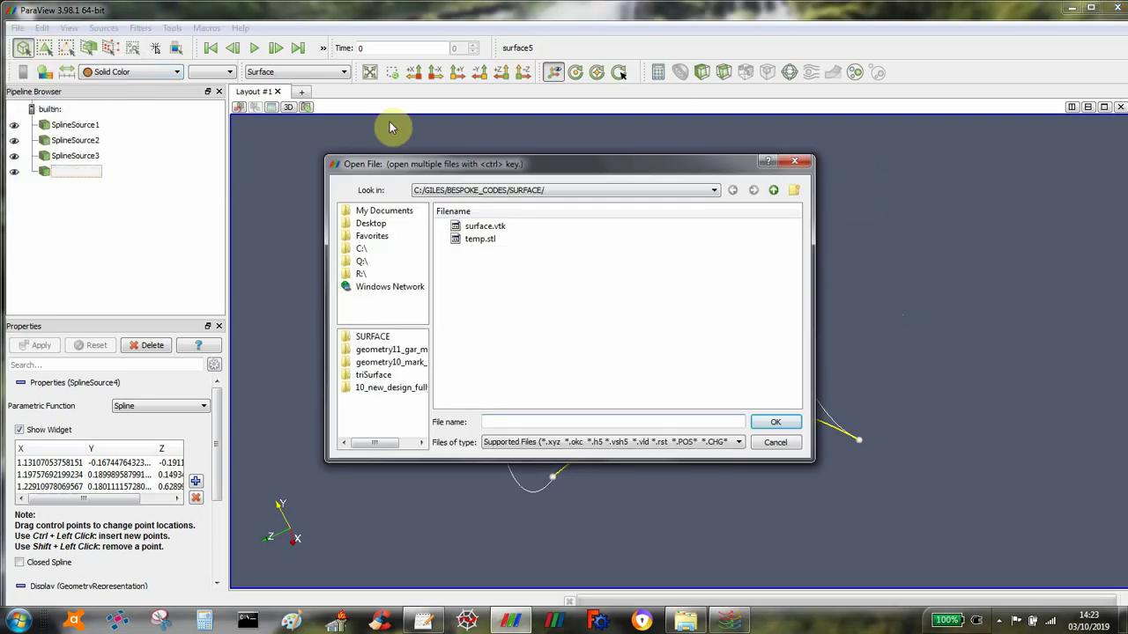
{"action": "double_click", "coordinate": [486, 227]}
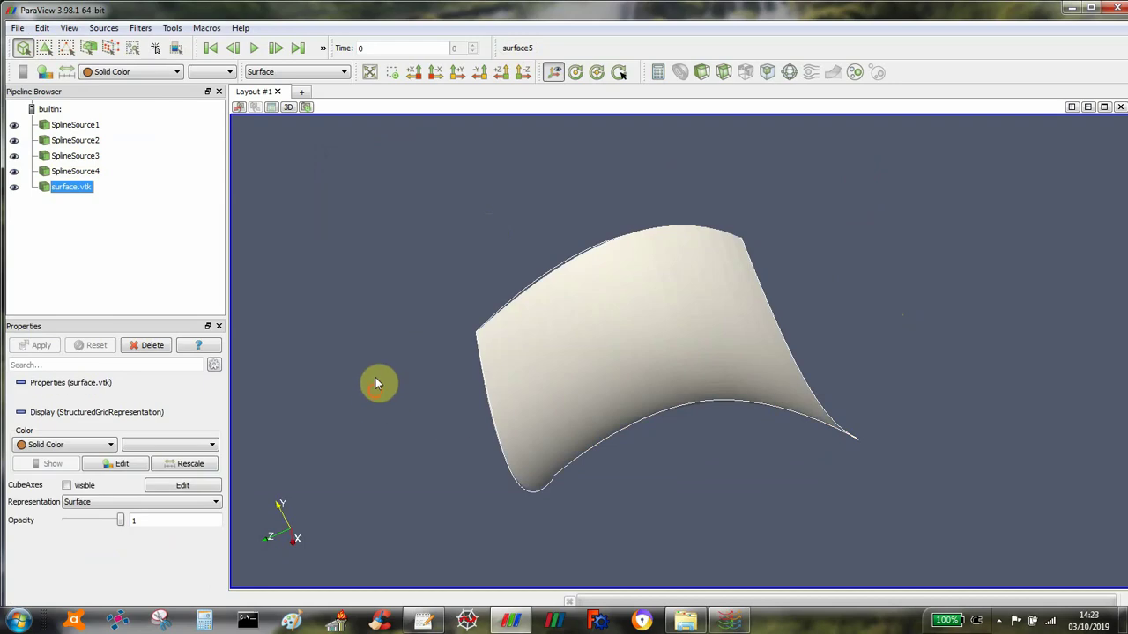
{"action": "mouse_move", "coordinate": [377, 382]}
{"action": "left_mouse_down"}
{"action": "mouse_move", "coordinate": [393, 346]}
{"action": "mouse_move", "coordinate": [415, 378]}
{"action": "mouse_move", "coordinate": [391, 320]}
{"action": "mouse_move", "coordinate": [482, 362]}
{"action": "mouse_move", "coordinate": [506, 390]}
{"action": "mouse_move", "coordinate": [415, 335]}
{"action": "mouse_move", "coordinate": [408, 360]}
{"action": "mouse_move", "coordinate": [428, 364]}
{"action": "left_mouse_up"}
- Display surface.vtk as Surface With Edges and inspect its mesh from several angles
{"action": "left_click", "coordinate": [292, 71]}
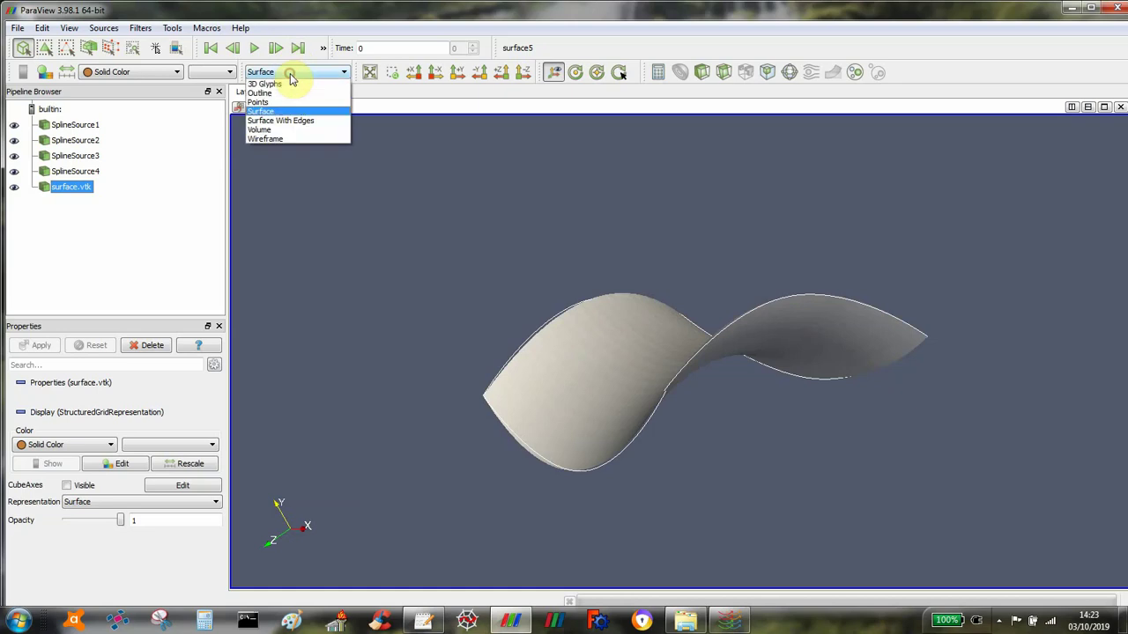
{"action": "left_click", "coordinate": [289, 123]}
{"action": "left_click_drag", "start_coordinate": [549, 212], "coordinate": [784, 264]}
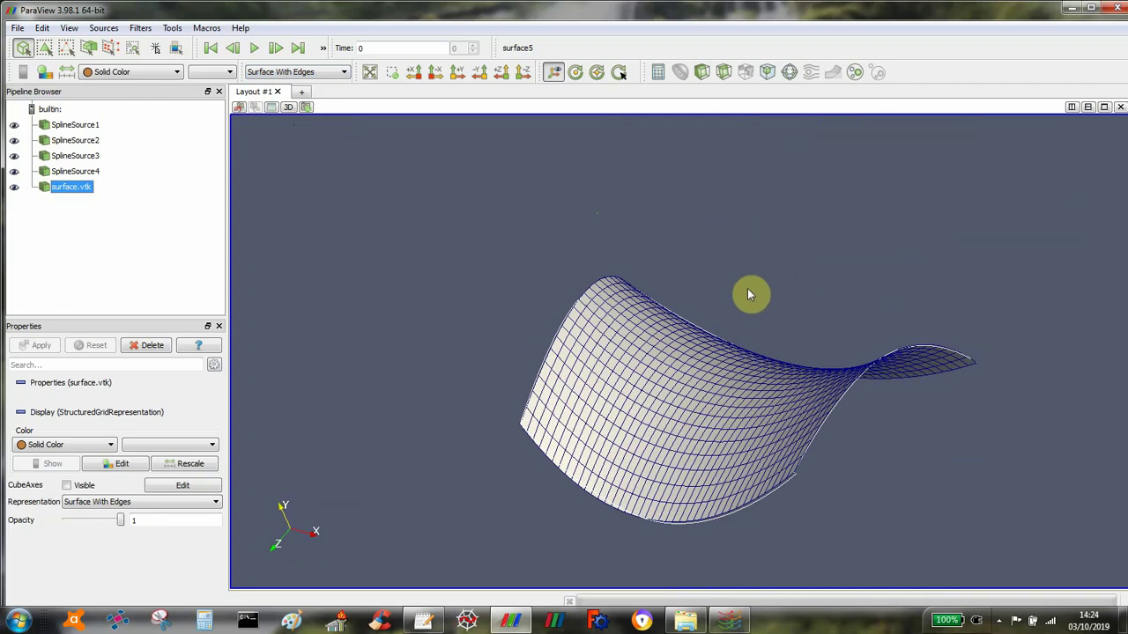
{"action": "left_click_drag", "start_coordinate": [747, 289], "coordinate": [522, 333]}
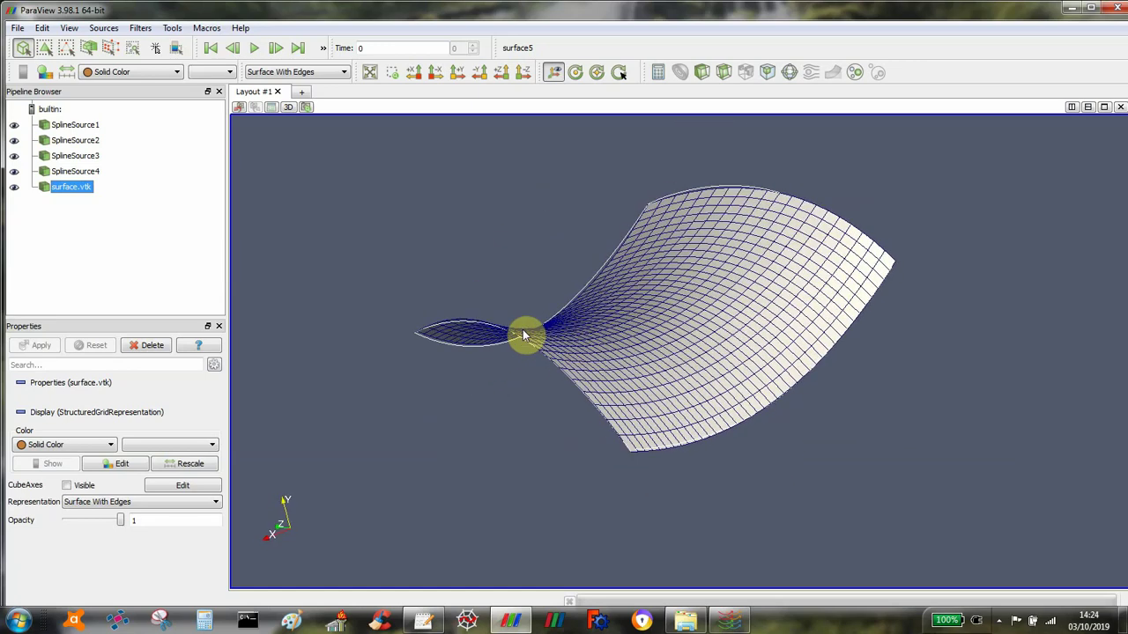